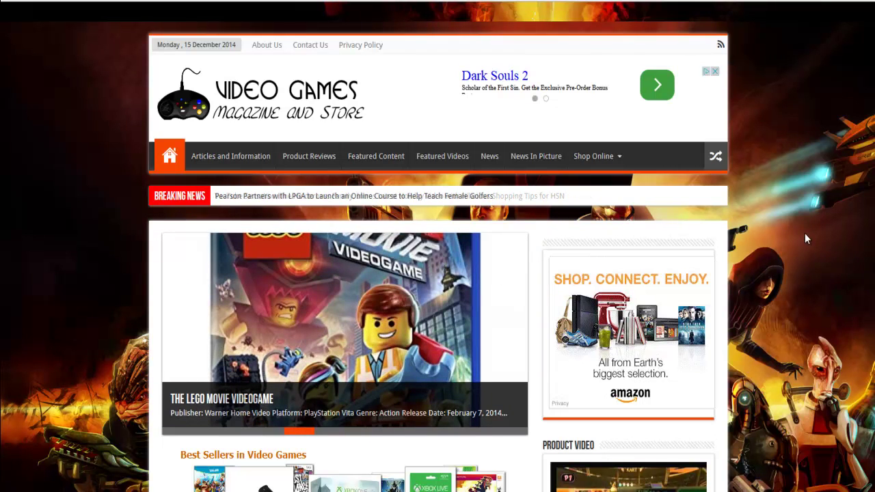
# - Scroll down the Sahifa Homepage settings toward the Home Builder section
pyautogui.scroll(-3, 805, 235)
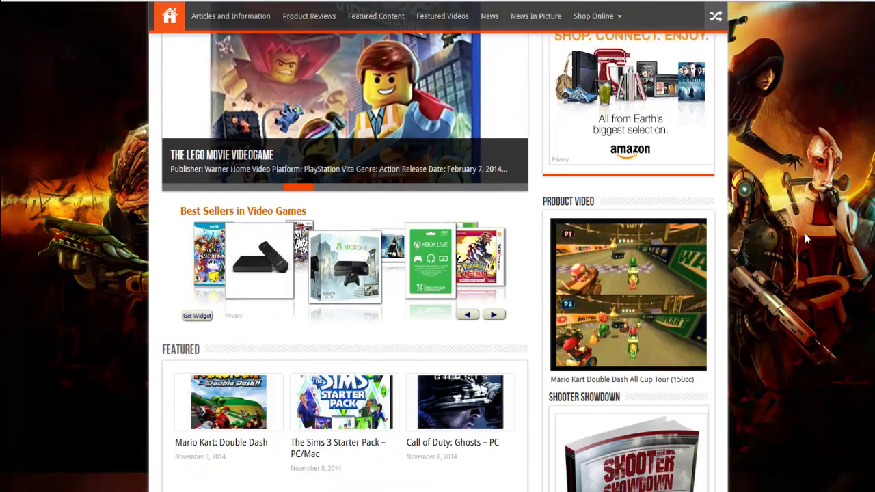
pyautogui.scroll(-2, 804, 233)
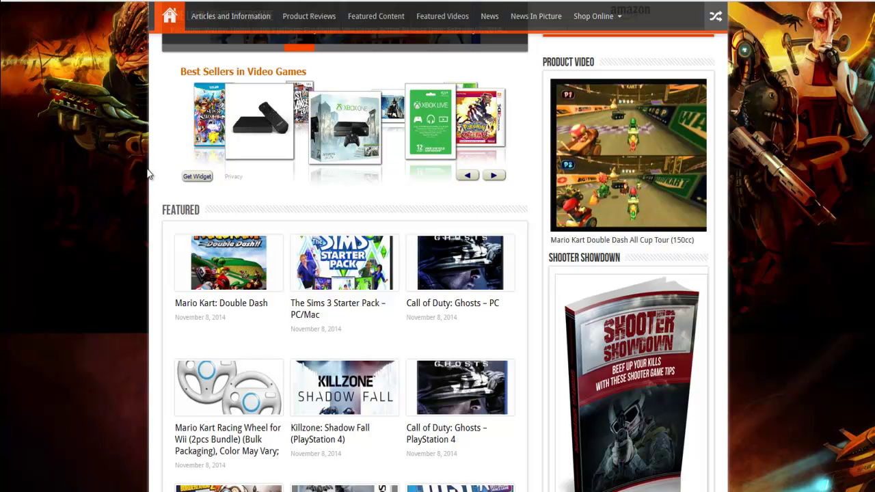
pyautogui.scroll(-1, 149, 174)
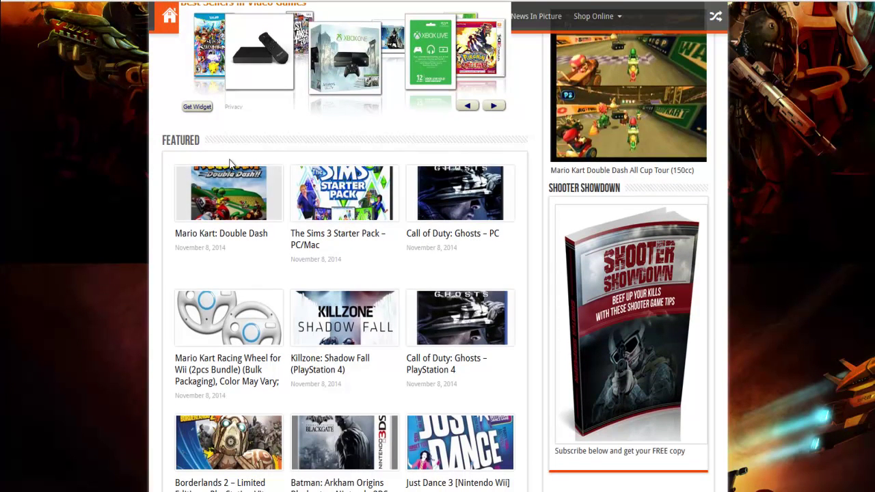
pyautogui.scroll(-1, 159, 152)
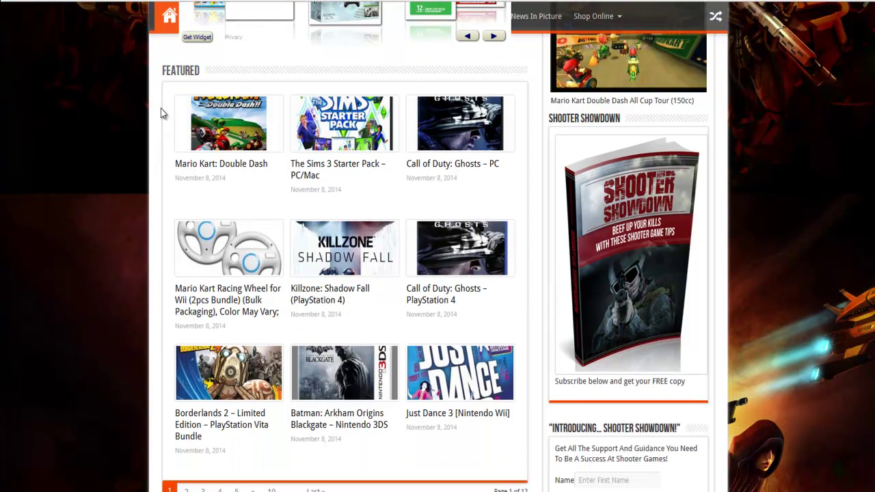
pyautogui.scroll(-2, 161, 110)
pyautogui.scroll(-1, 161, 113)
pyautogui.scroll(-2, 162, 123)
pyautogui.scroll(-1, 160, 140)
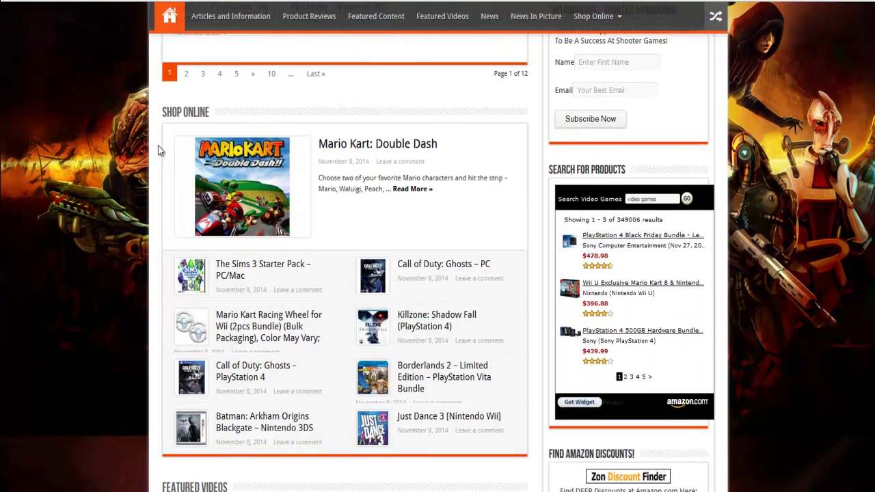
pyautogui.scroll(2, 159, 116)
pyautogui.scroll(-2, 157, 205)
pyautogui.scroll(-1, 148, 412)
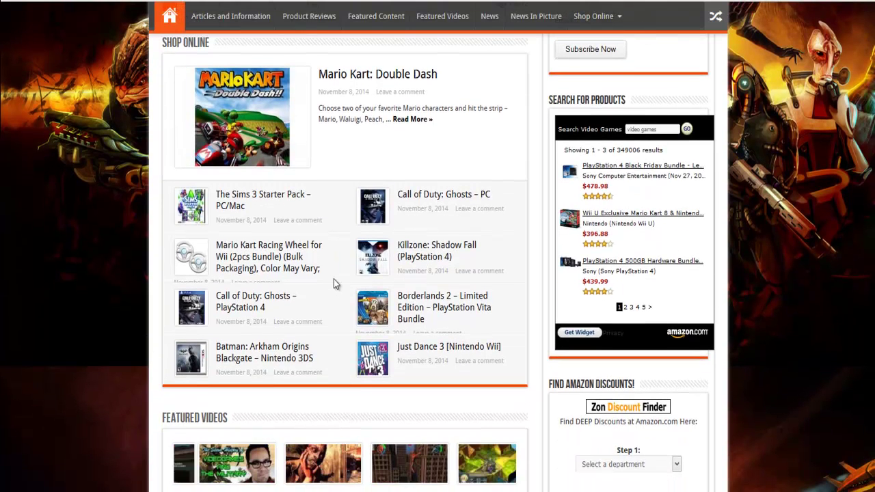
pyautogui.scroll(-1, 335, 253)
pyautogui.scroll(-1, 311, 281)
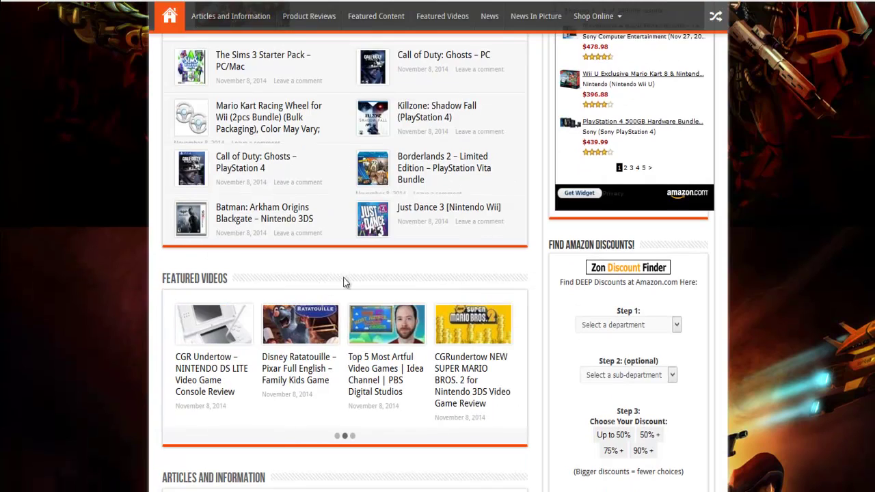
pyautogui.scroll(-3, 186, 352)
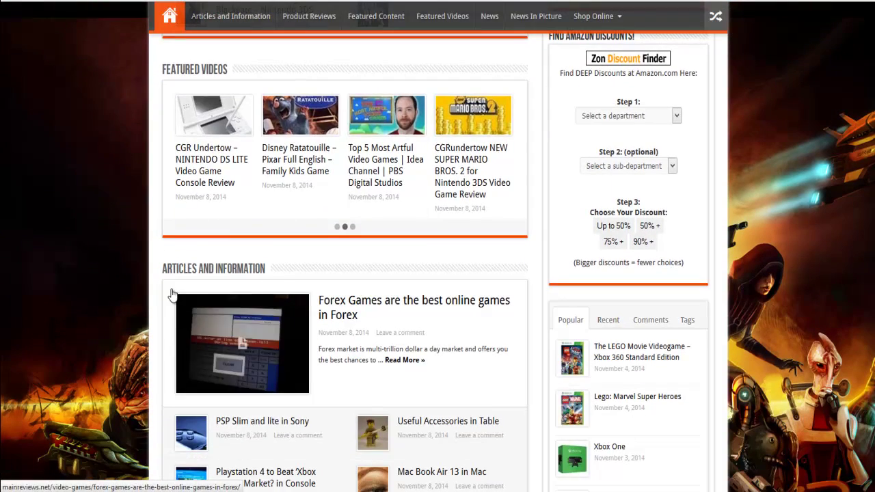
pyautogui.scroll(-2, 389, 287)
pyautogui.scroll(-2, 390, 287)
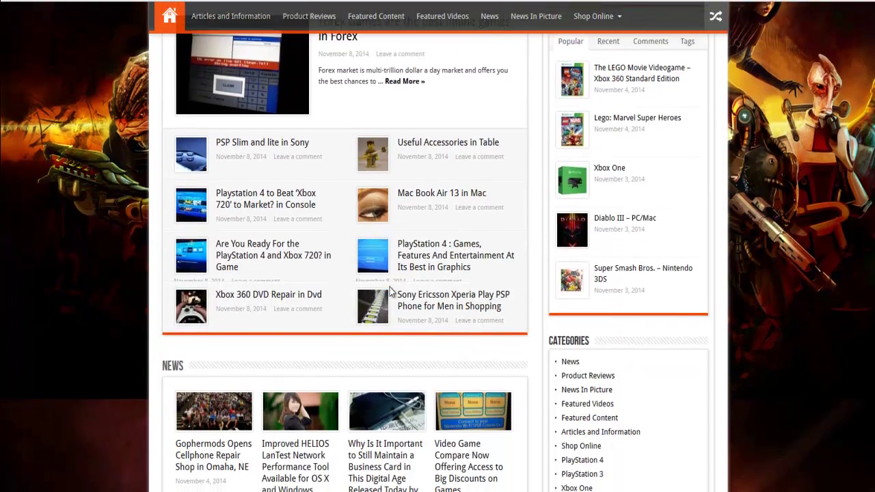
pyautogui.scroll(-1, 376, 290)
pyautogui.scroll(-1, 283, 307)
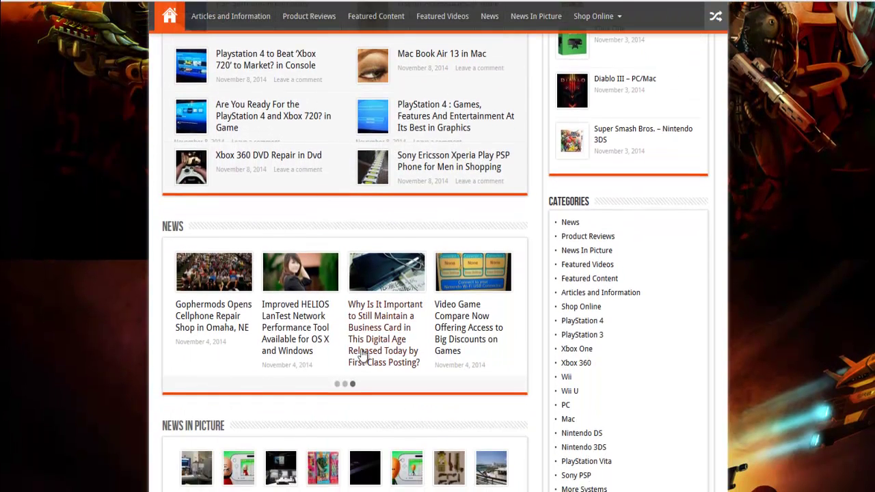
pyautogui.scroll(-2, 284, 306)
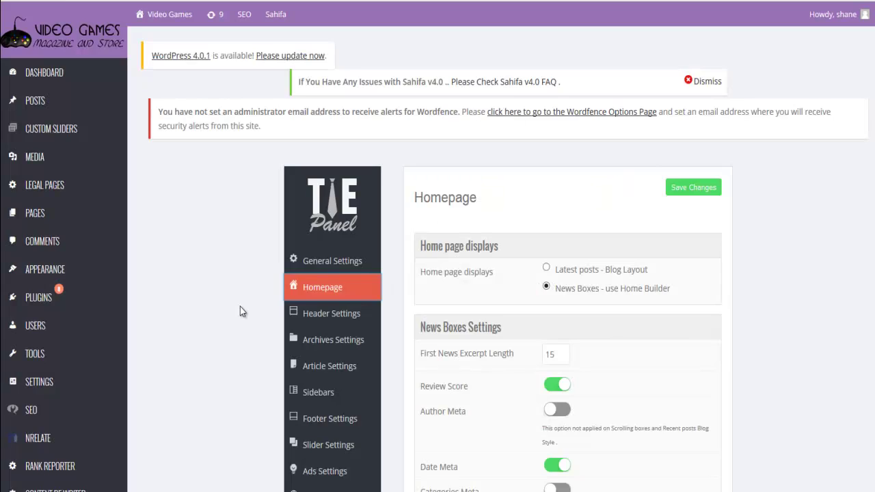
pyautogui.scroll(-3, 240, 311)
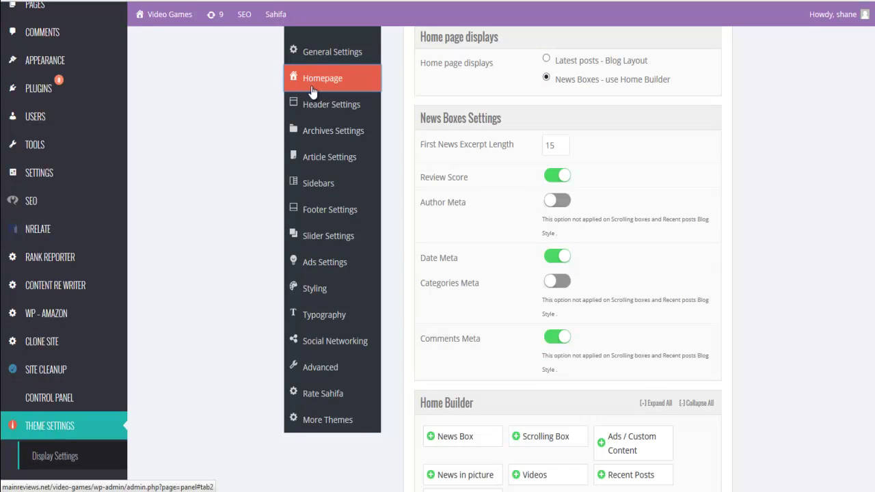
# - Inspect the Amazon ad code in the Ads / Custom Content block, then collapse it
pyautogui.scroll(-1, 792, 166)
pyautogui.scroll(-4, 792, 165)
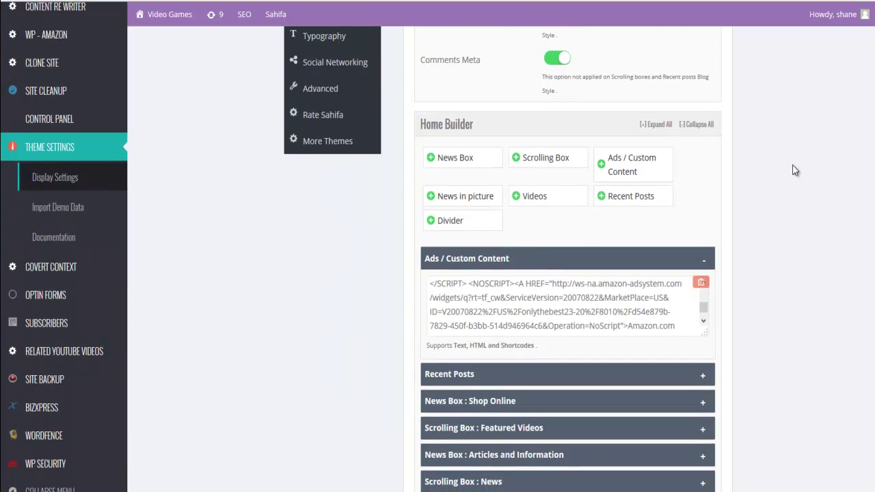
pyautogui.scroll(-1, 793, 169)
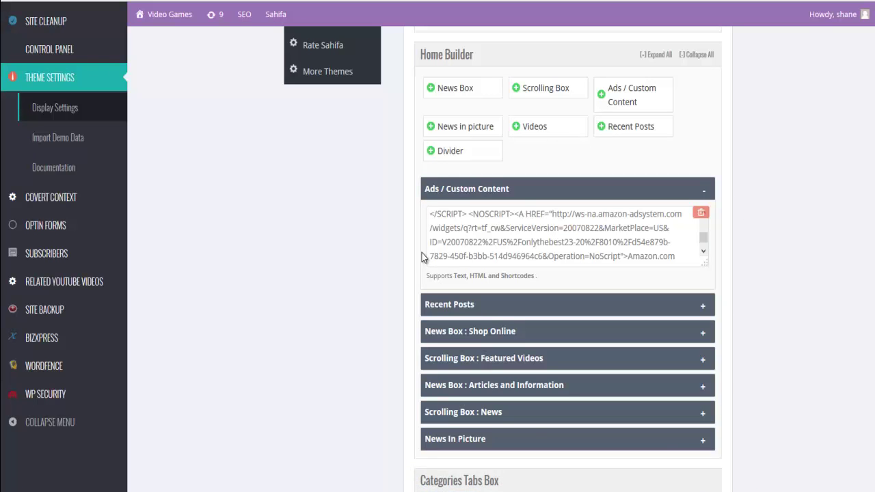
pyautogui.click(563, 265)
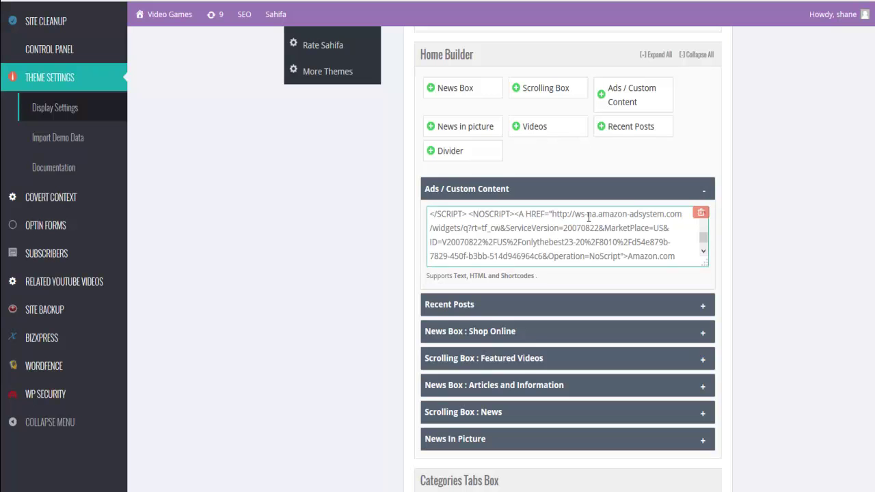
pyautogui.click(703, 191)
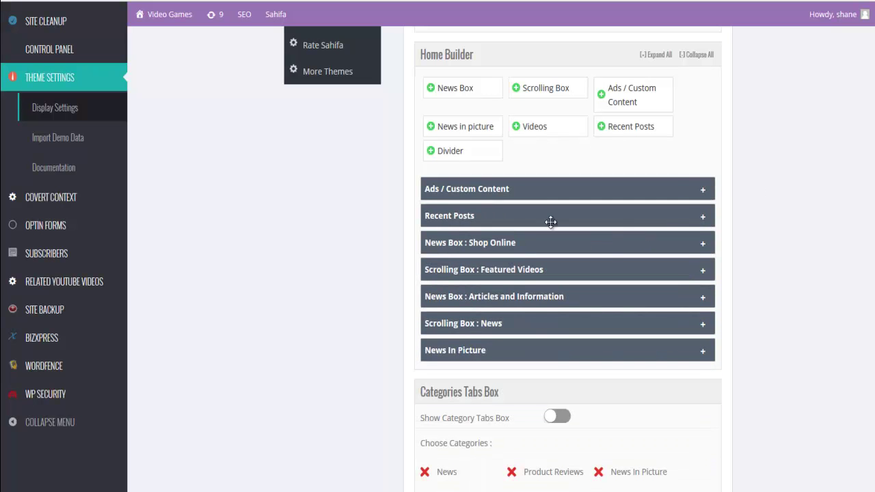
# - Review the Recent Posts and Shop Online news box settings, collapsing each afterward
pyautogui.click(700, 220)
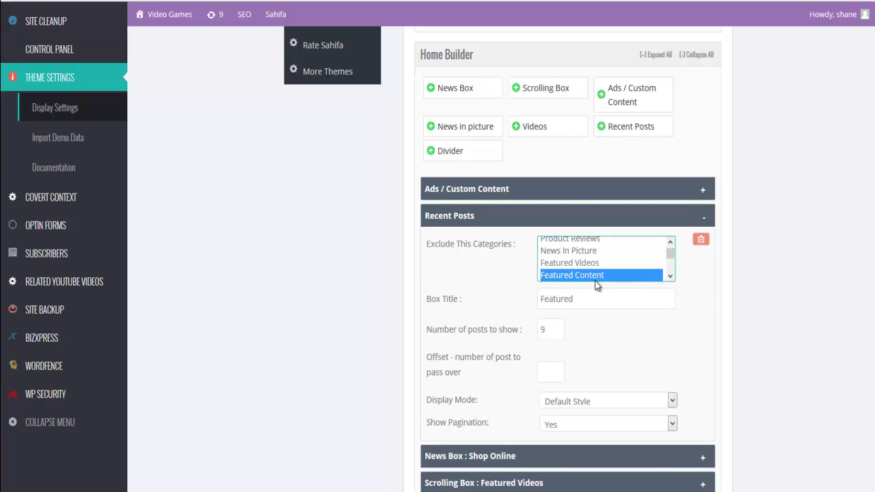
pyautogui.scroll(-3, 744, 317)
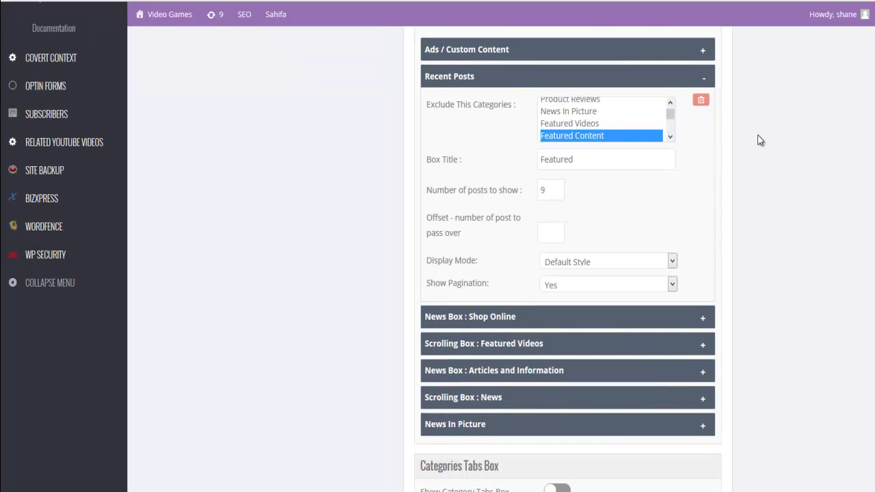
pyautogui.click(703, 78)
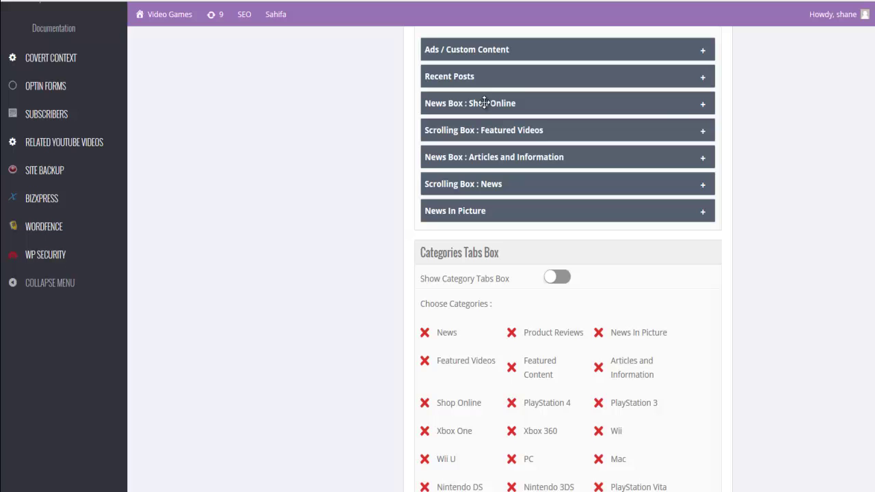
pyautogui.click(703, 106)
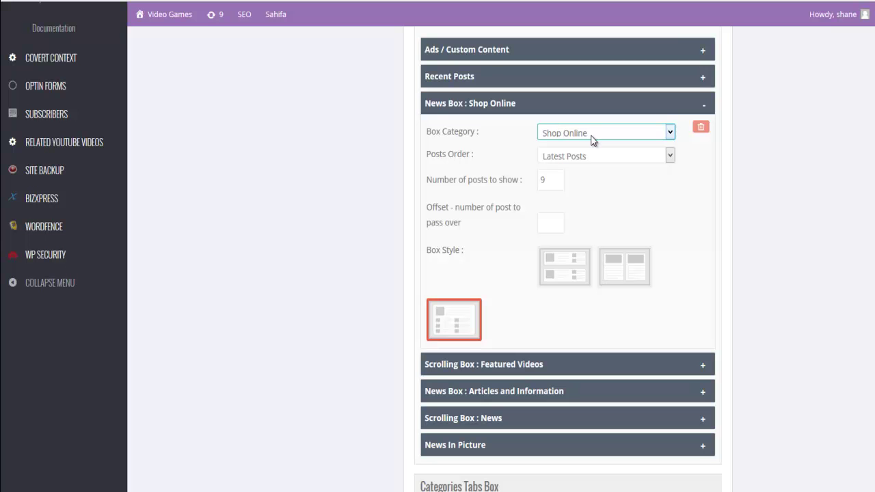
pyautogui.click(707, 103)
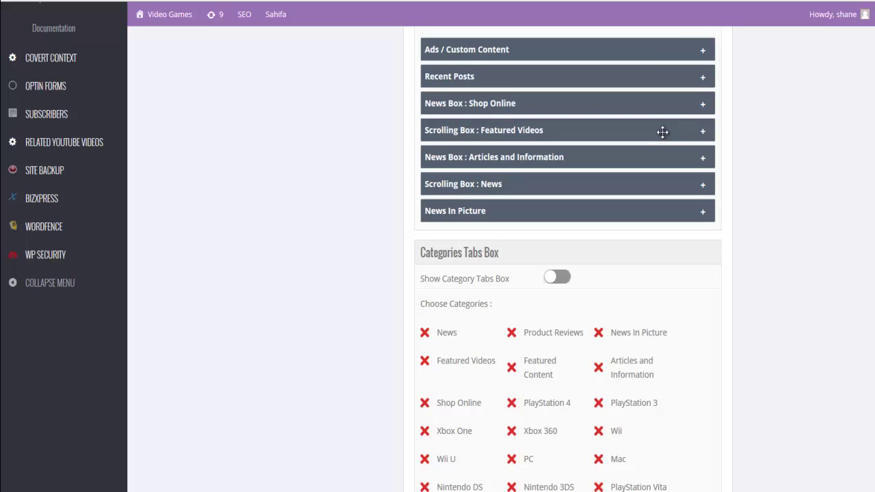
# - Check the Featured Videos scrolling box's category setting, then collapse the box
pyautogui.click(705, 133)
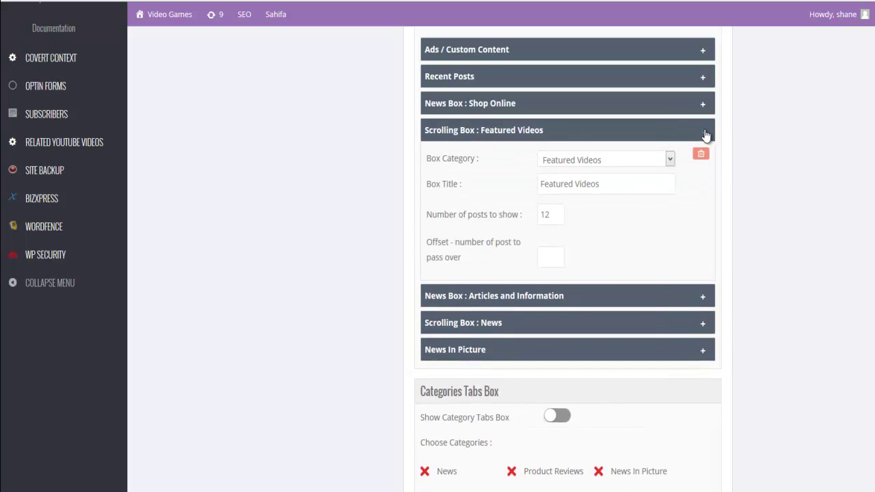
pyautogui.click(581, 159)
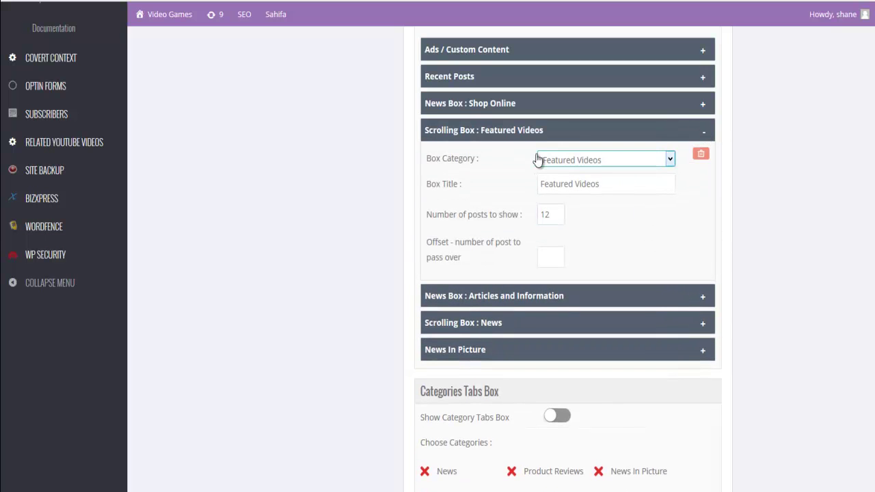
pyautogui.click(703, 132)
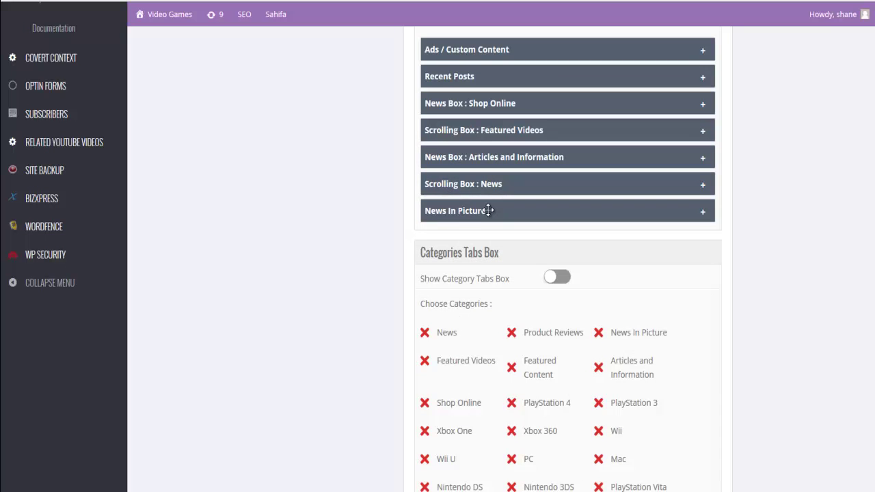
pyautogui.scroll(1, 488, 210)
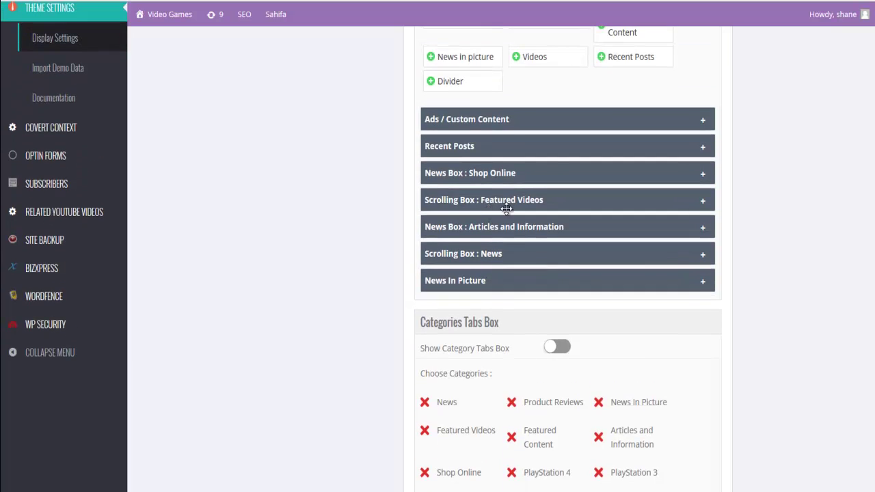
pyautogui.scroll(1, 572, 229)
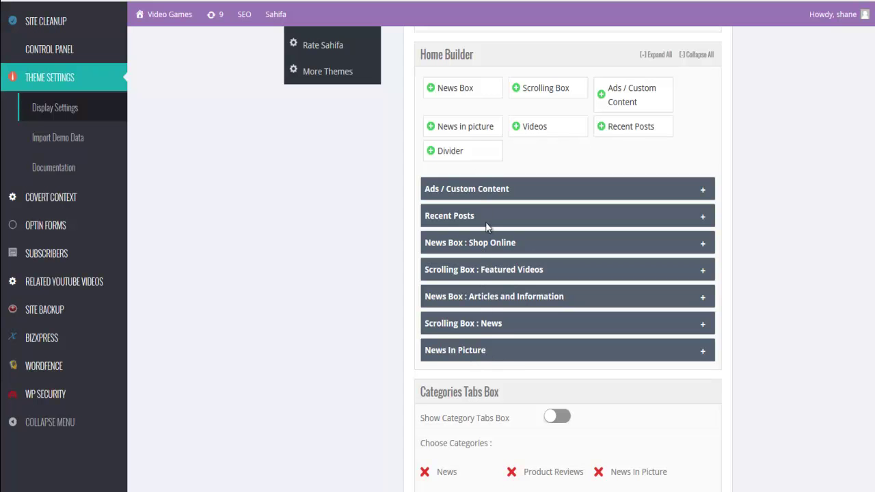
pyautogui.scroll(1, 424, 331)
pyautogui.scroll(2, 363, 333)
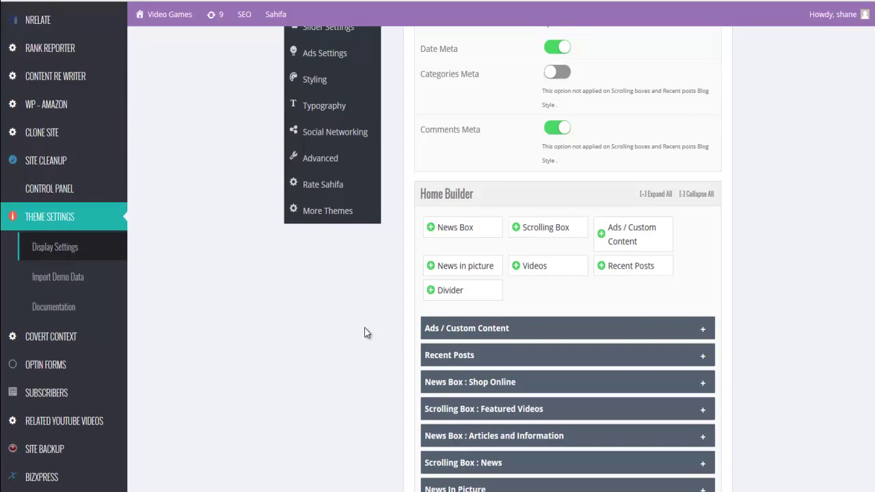
pyautogui.scroll(5, 363, 328)
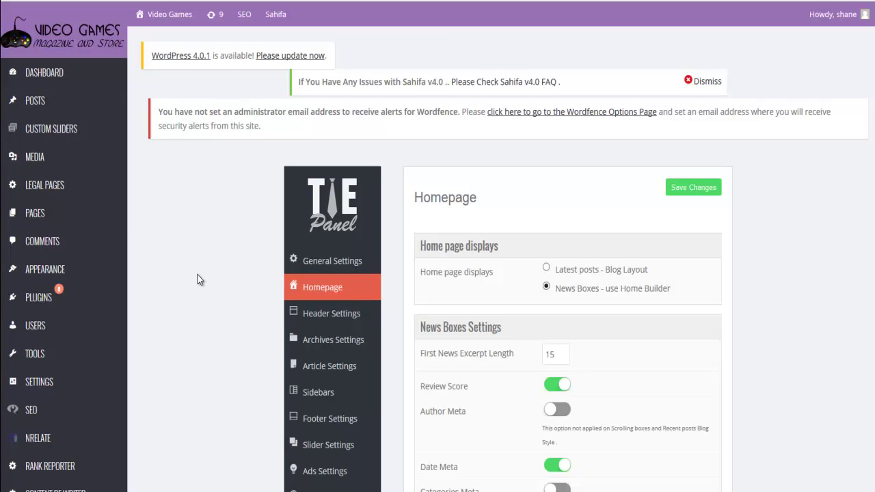
pyautogui.scroll(-3, 198, 280)
pyautogui.scroll(-3, 197, 272)
pyautogui.scroll(-2, 196, 276)
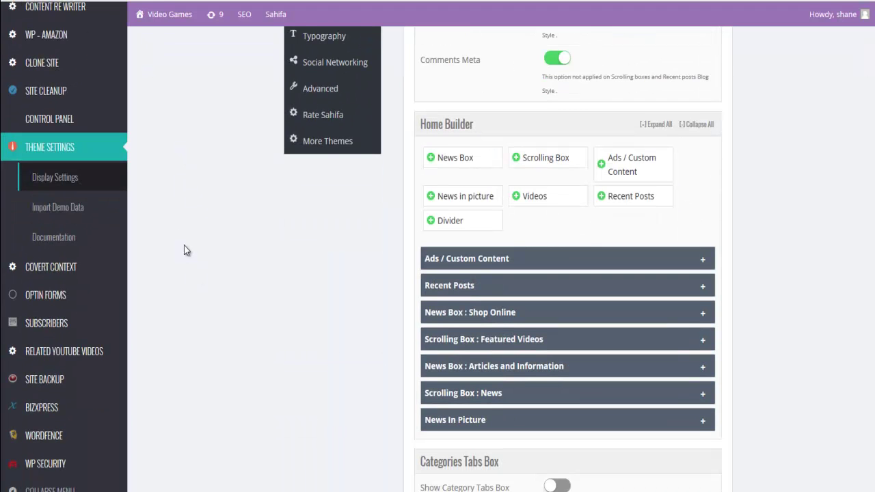
pyautogui.scroll(-2, 184, 250)
pyautogui.scroll(2, 175, 237)
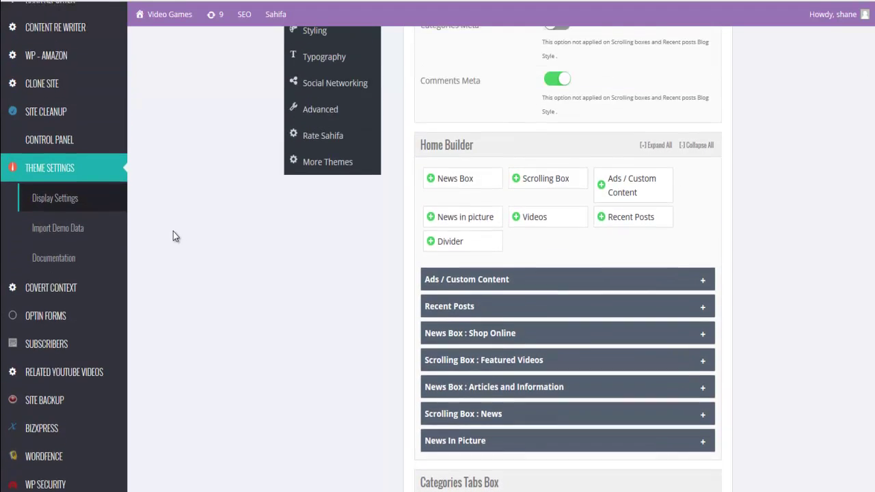
pyautogui.scroll(1, 174, 231)
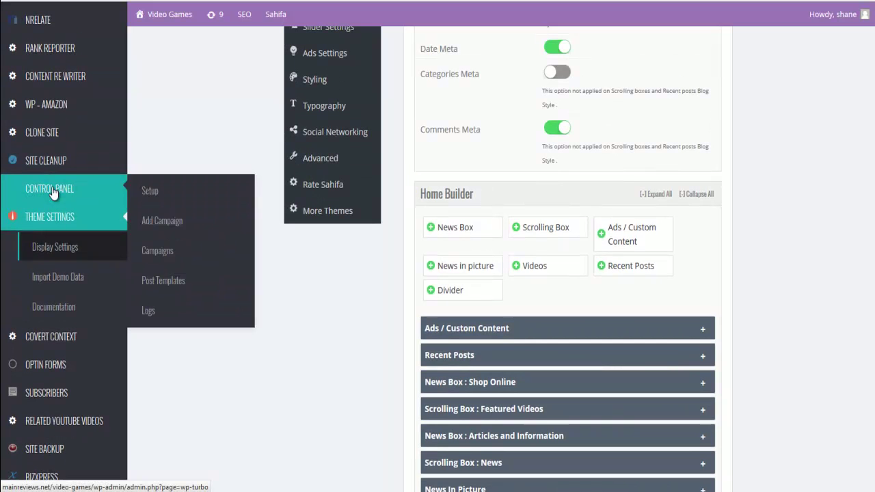
# - Browse the list of six WP-Turbo auto-posting campaigns
pyautogui.click(163, 252)
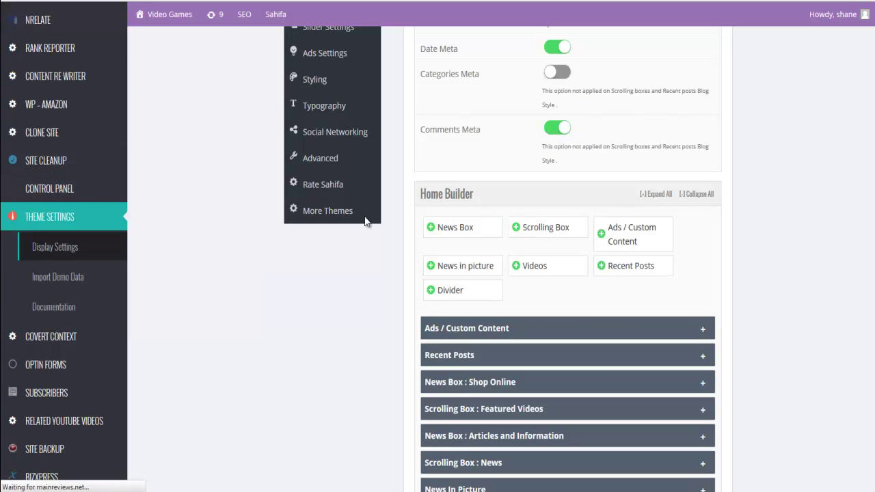
pyautogui.scroll(-1, 308, 239)
pyautogui.scroll(-1, 375, 253)
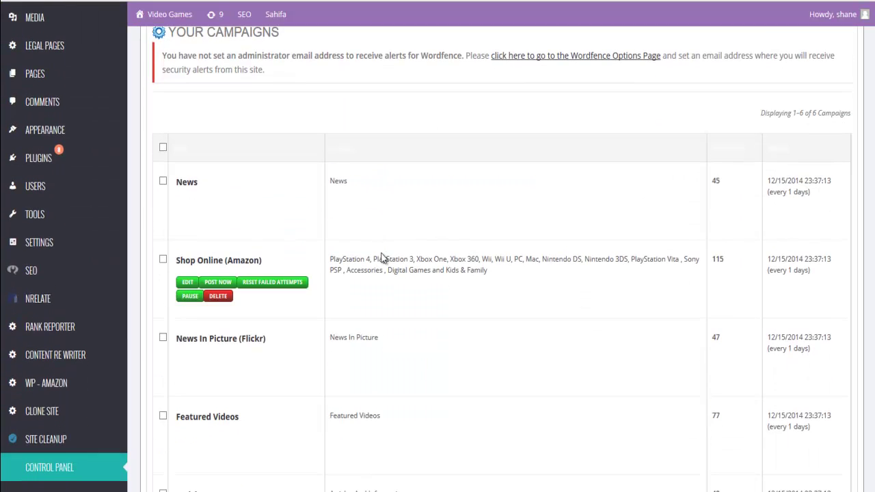
pyautogui.scroll(-1, 205, 129)
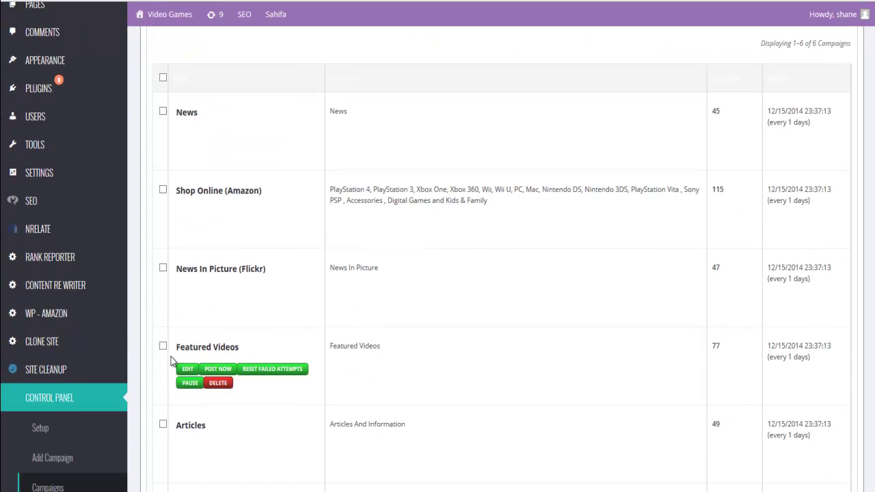
pyautogui.scroll(-1, 436, 312)
pyautogui.scroll(-2, 438, 312)
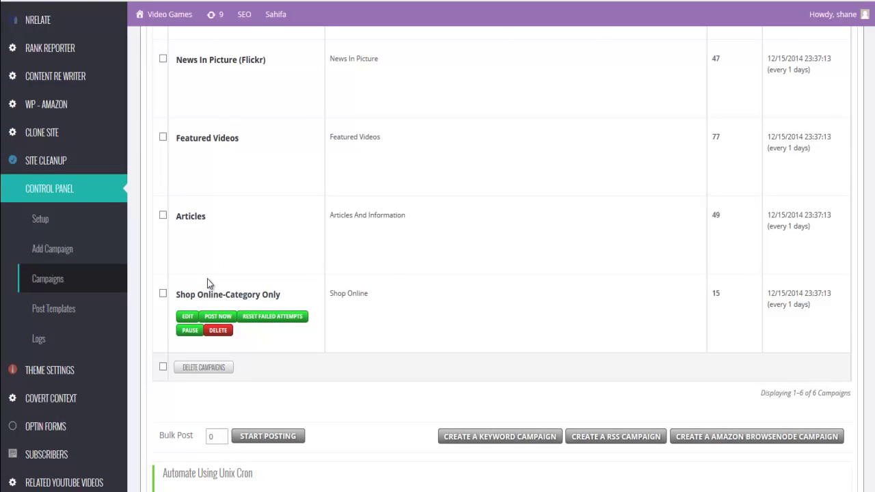
pyautogui.moveTo(227, 295)
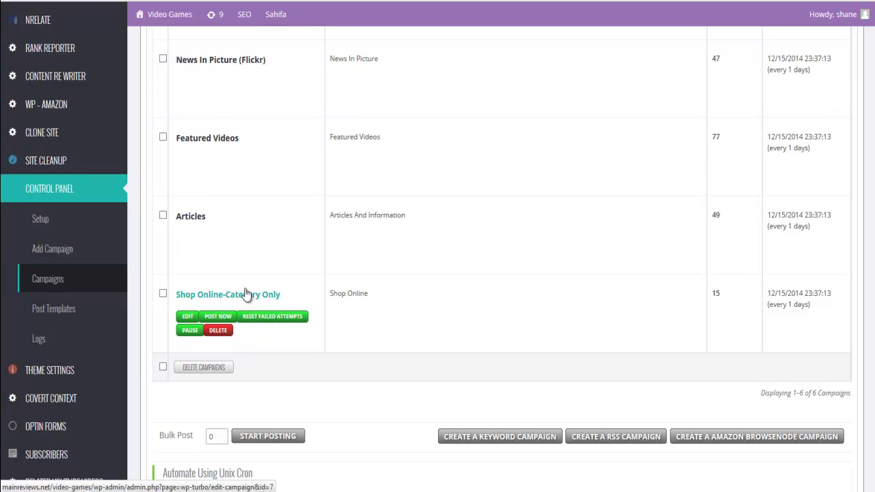
pyautogui.scroll(1, 190, 226)
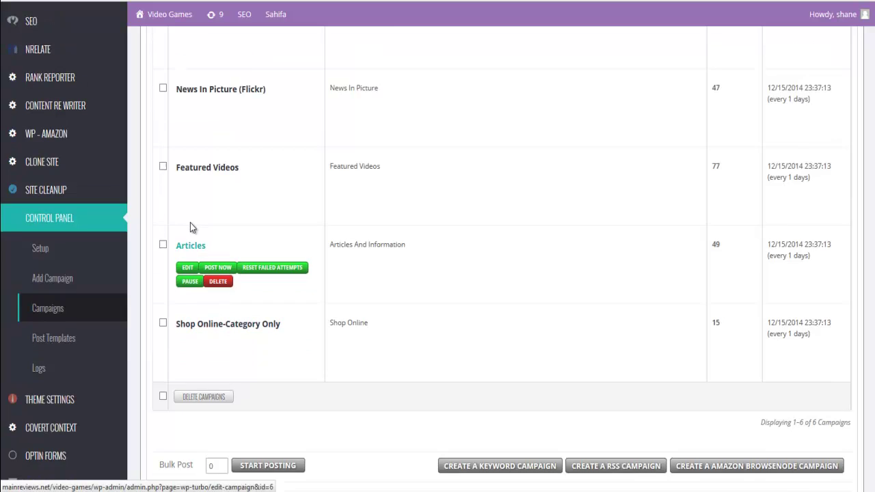
pyautogui.scroll(1, 192, 204)
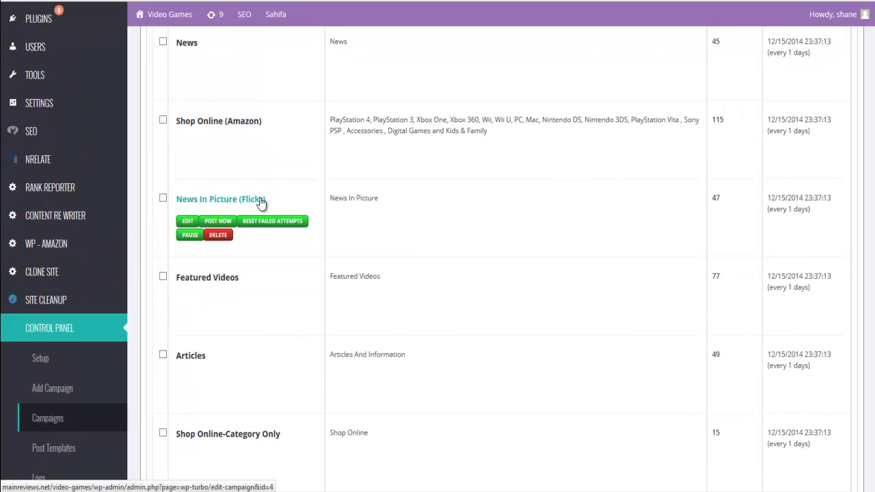
pyautogui.scroll(1, 260, 200)
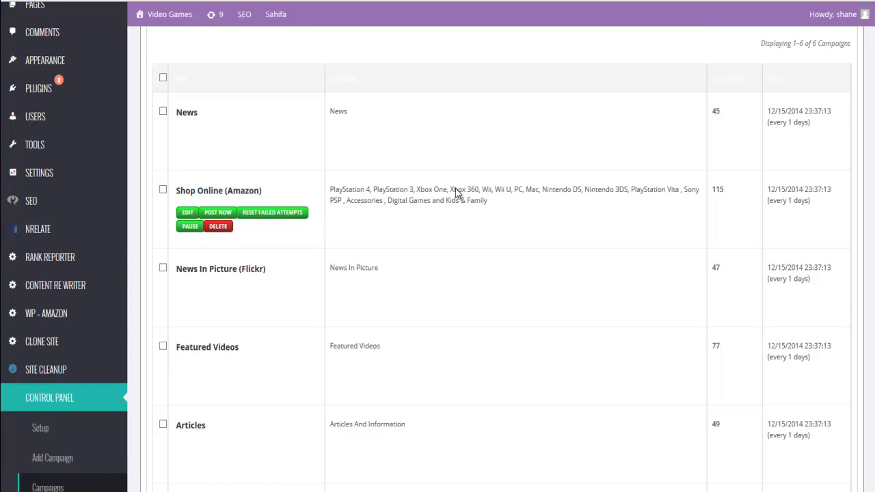
pyautogui.moveTo(239, 61)
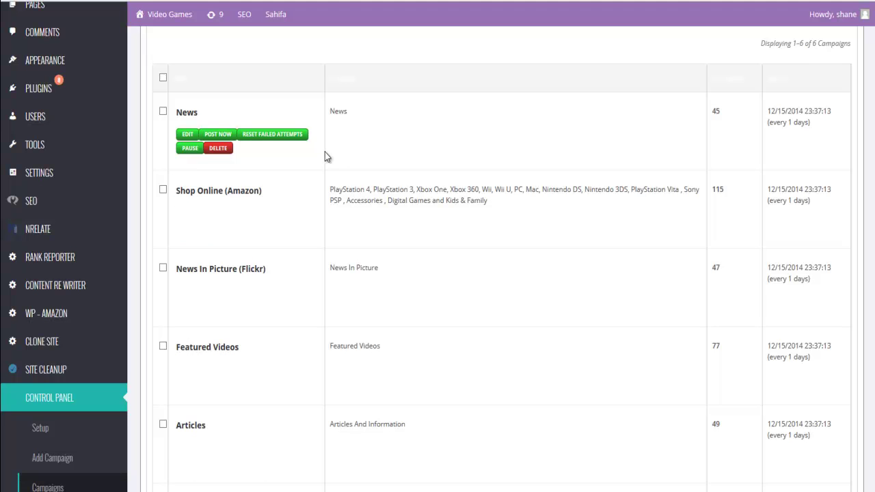
pyautogui.scroll(1, 326, 156)
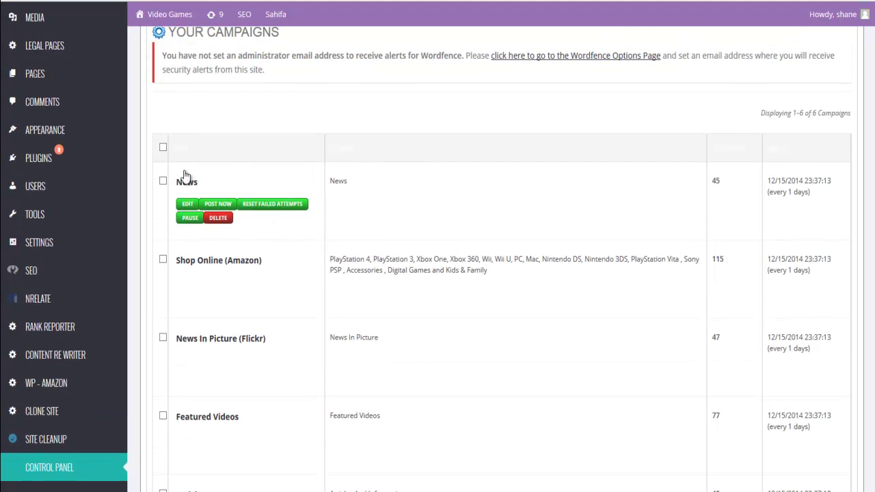
pyautogui.scroll(-1, 229, 359)
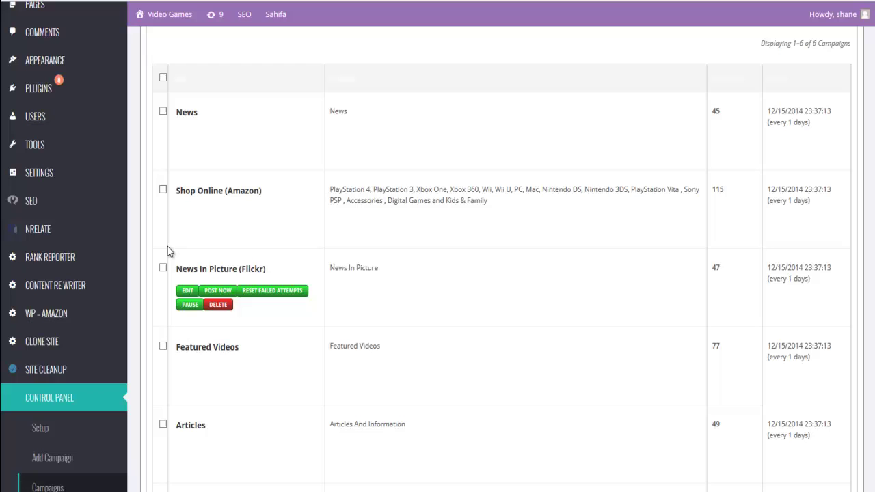
# - Tick the Shop Online (Amazon) campaign and start bulk posting for it
pyautogui.click(163, 190)
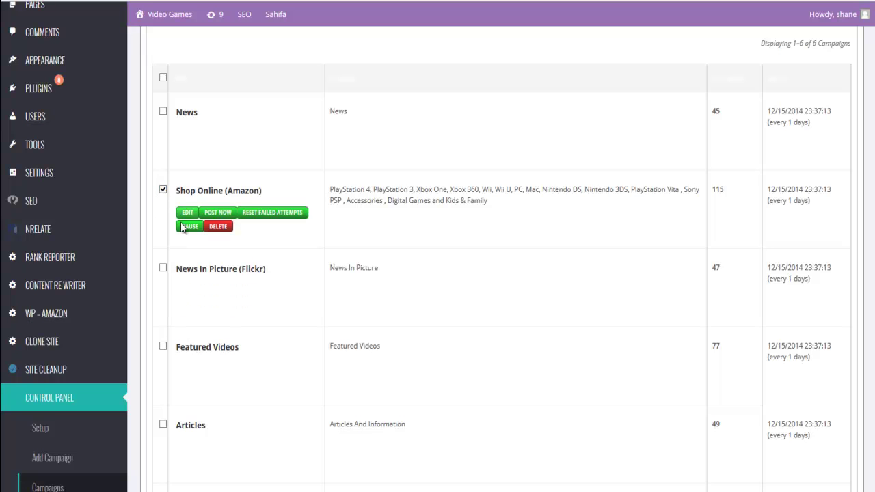
pyautogui.scroll(-3, 182, 254)
pyautogui.scroll(-1, 195, 280)
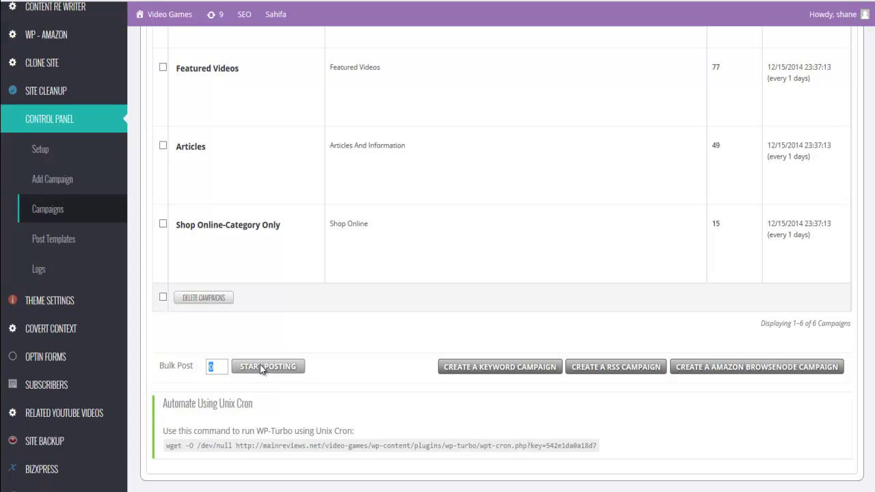
pyautogui.click(260, 368)
pyautogui.scroll(4, 324, 340)
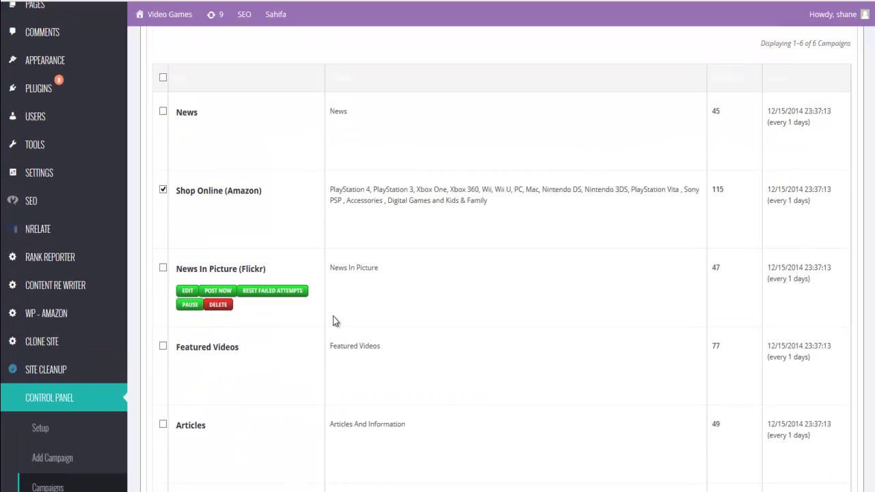
pyautogui.scroll(1, 332, 311)
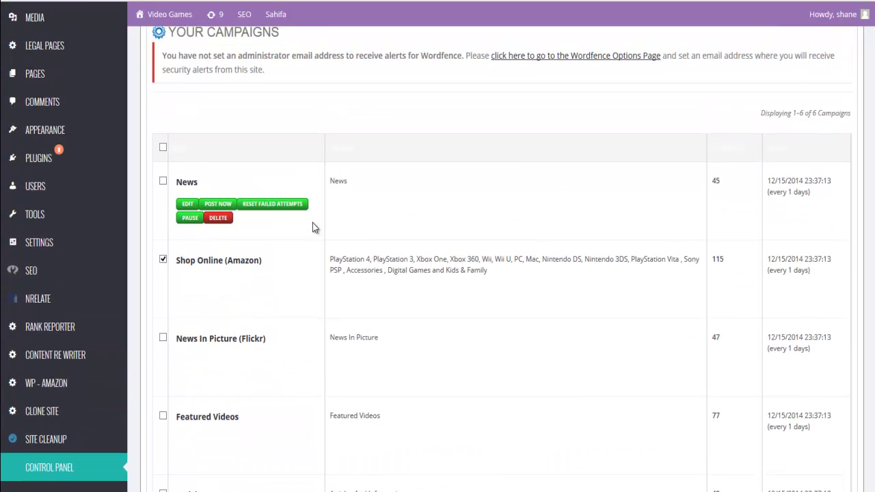
pyautogui.click(219, 262)
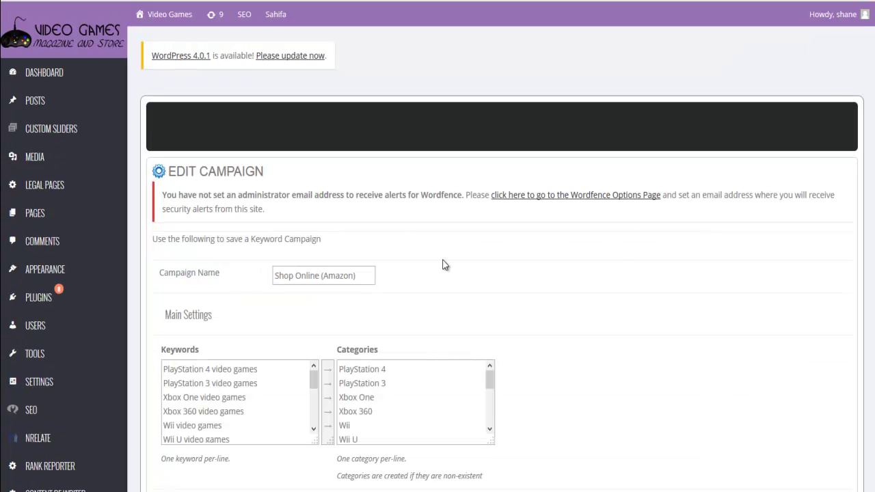
pyautogui.scroll(-1, 594, 288)
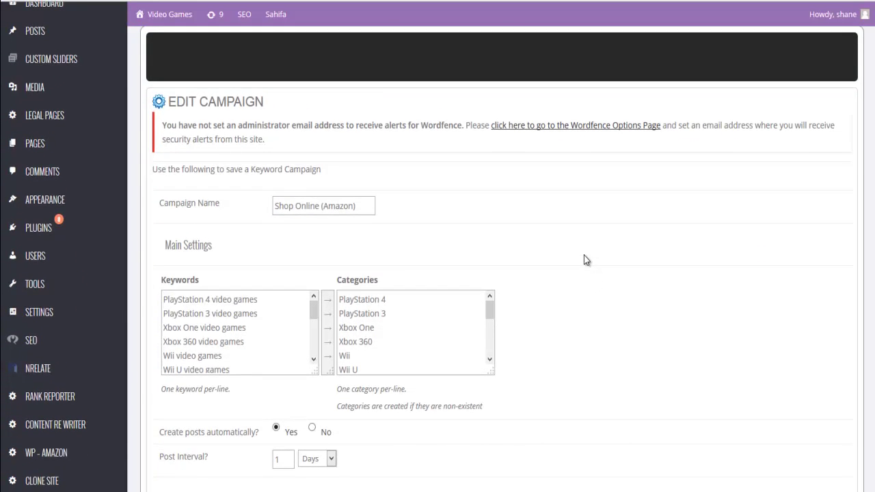
pyautogui.scroll(-1, 583, 255)
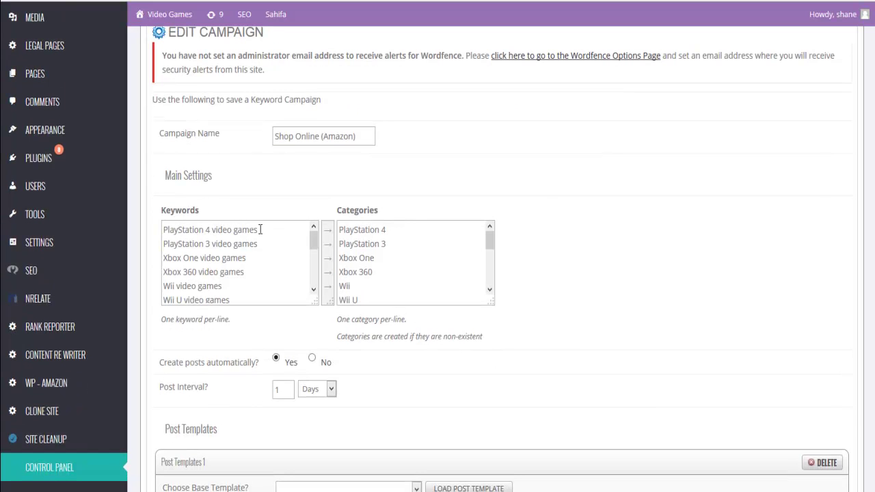
pyautogui.moveTo(339, 229); pyautogui.dragTo(403, 230)
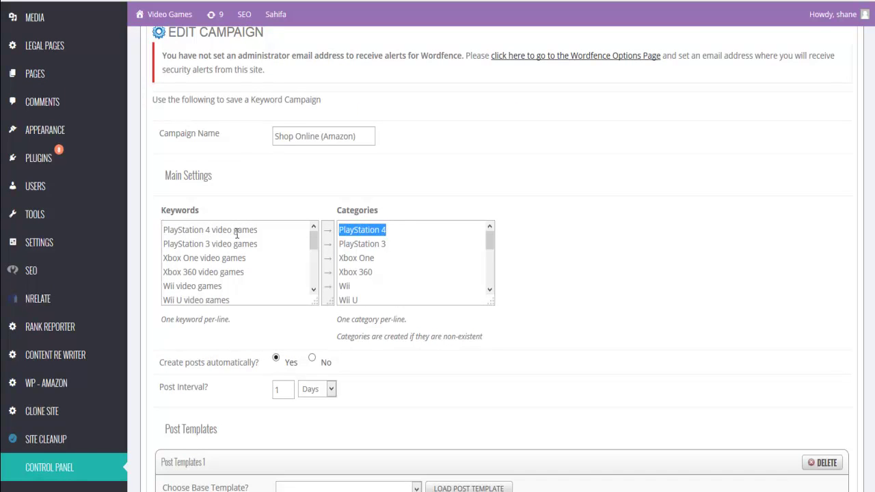
pyautogui.moveTo(165, 248); pyautogui.dragTo(261, 248)
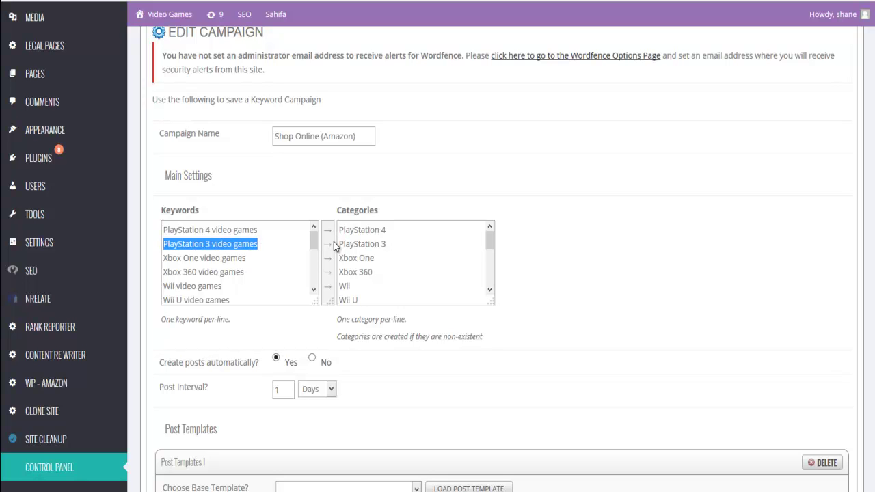
pyautogui.moveTo(340, 243); pyautogui.dragTo(401, 244)
pyautogui.click(426, 185)
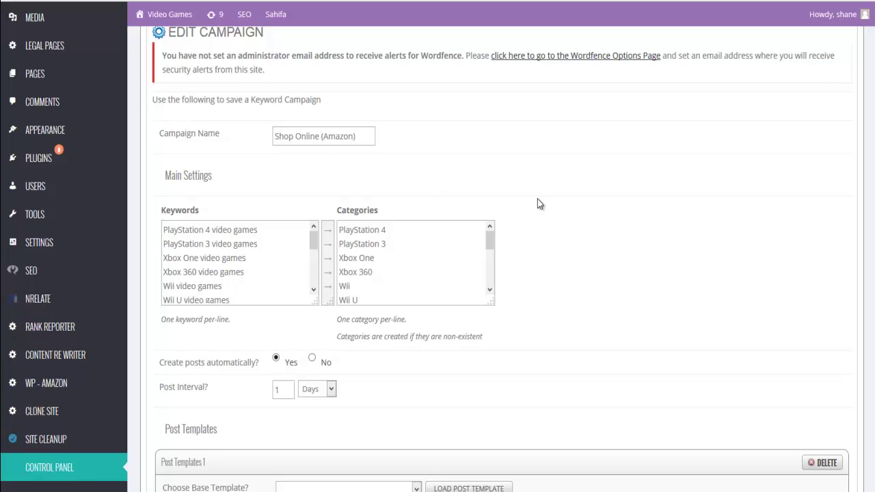
pyautogui.scroll(-1, 592, 192)
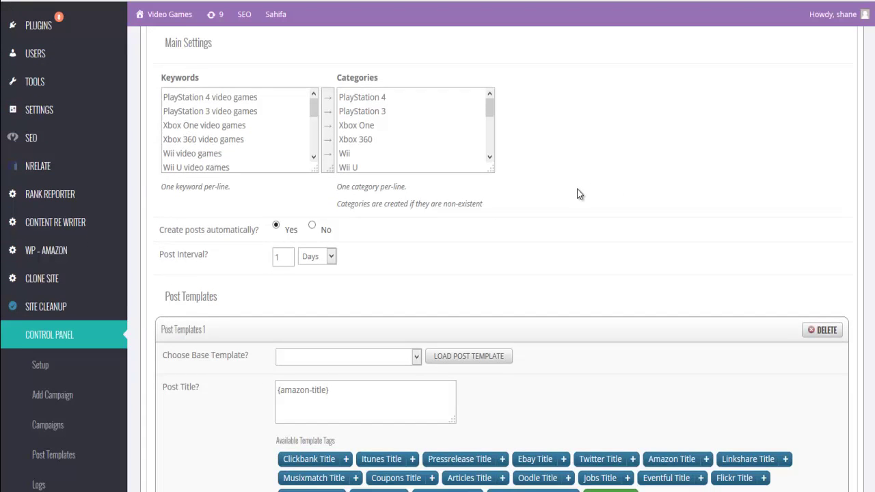
pyautogui.scroll(-1, 577, 189)
pyautogui.scroll(2, 577, 194)
pyautogui.scroll(3, 578, 193)
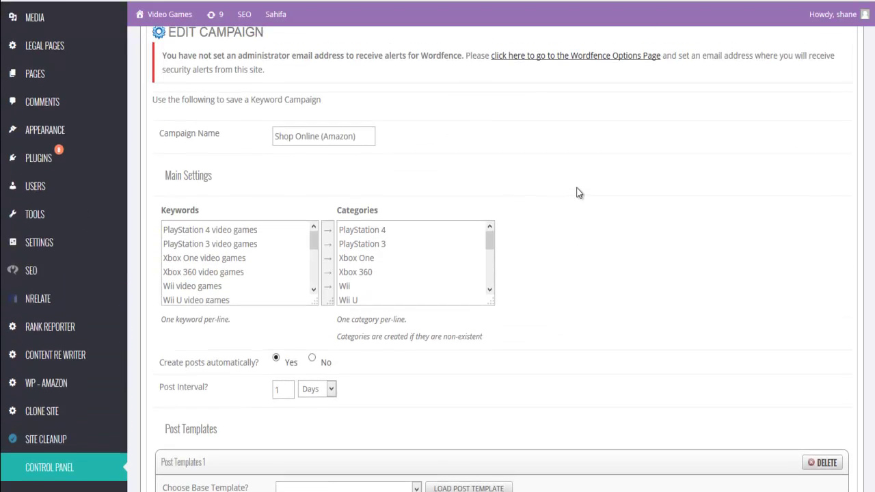
pyautogui.scroll(-4, 574, 192)
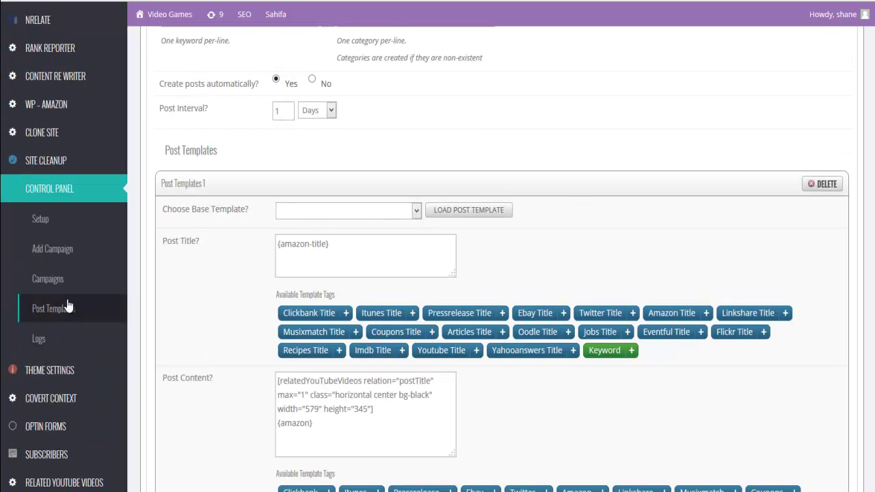
# - In the Campaigns list, tick the News and Shop Online (Amazon) campaigns
pyautogui.click(48, 280)
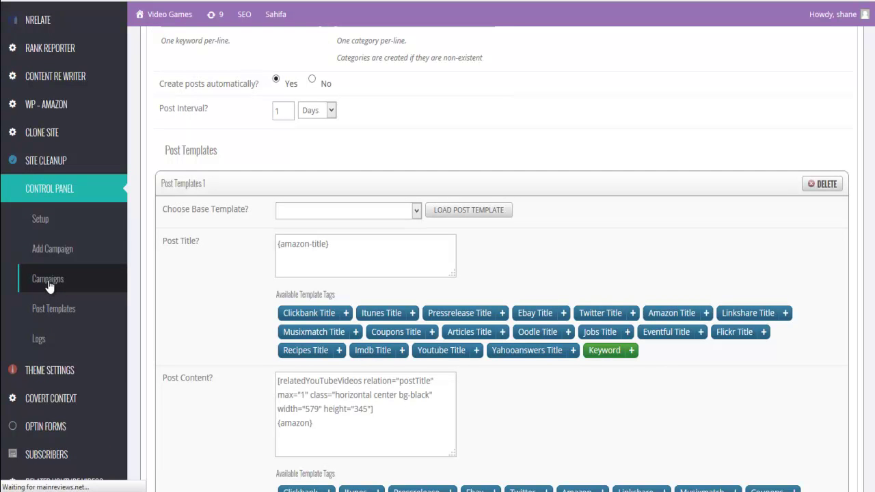
pyautogui.scroll(-1, 164, 342)
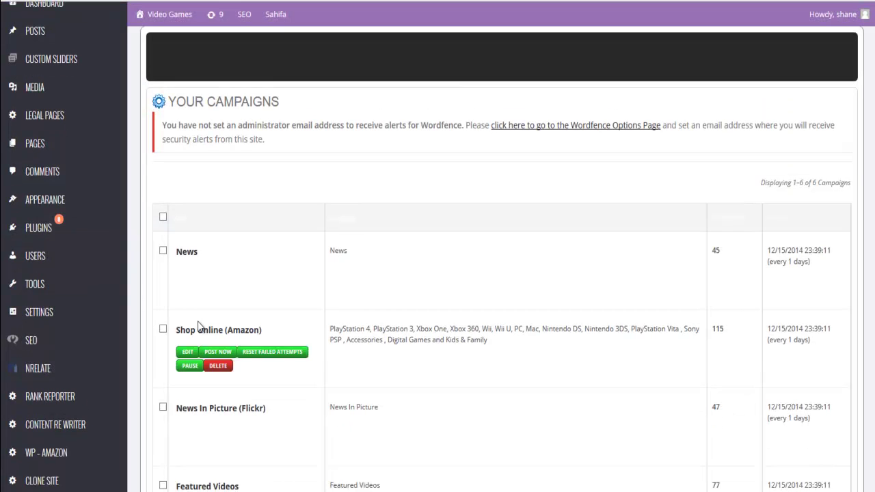
pyautogui.click(163, 250)
pyautogui.click(163, 331)
pyautogui.scroll(-1, 328, 252)
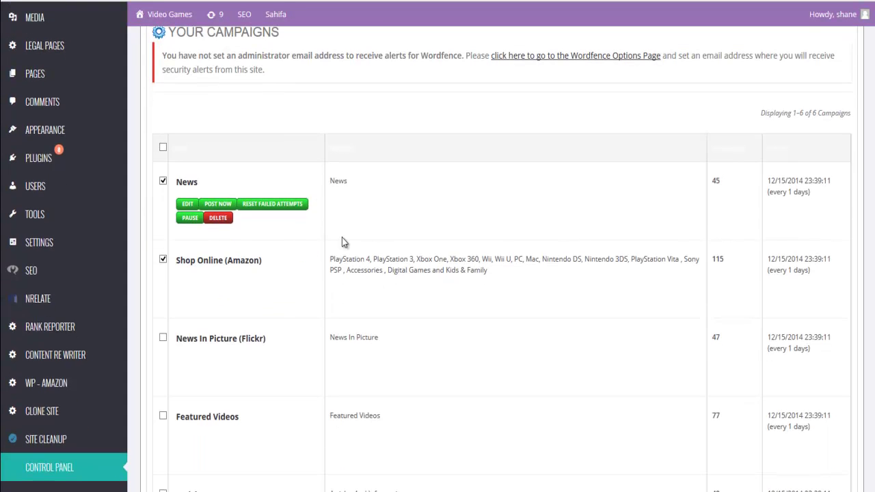
pyautogui.scroll(-1, 340, 240)
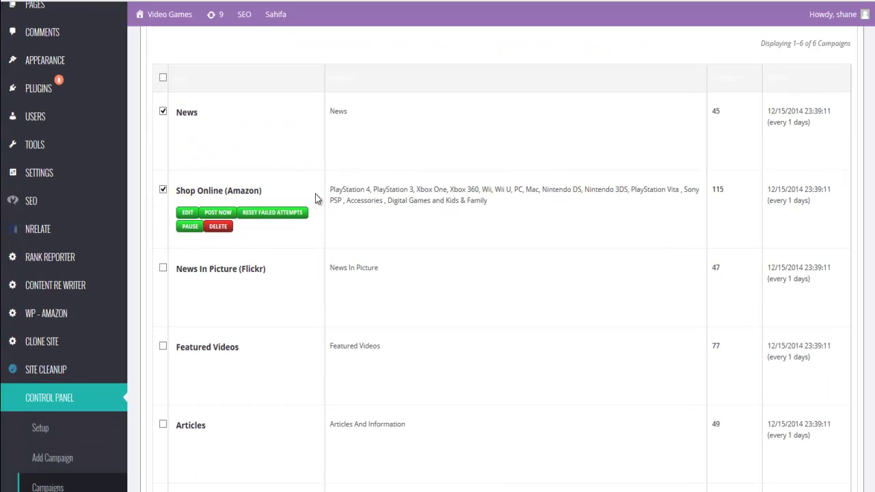
pyautogui.scroll(-1, 315, 191)
pyautogui.scroll(-3, 293, 291)
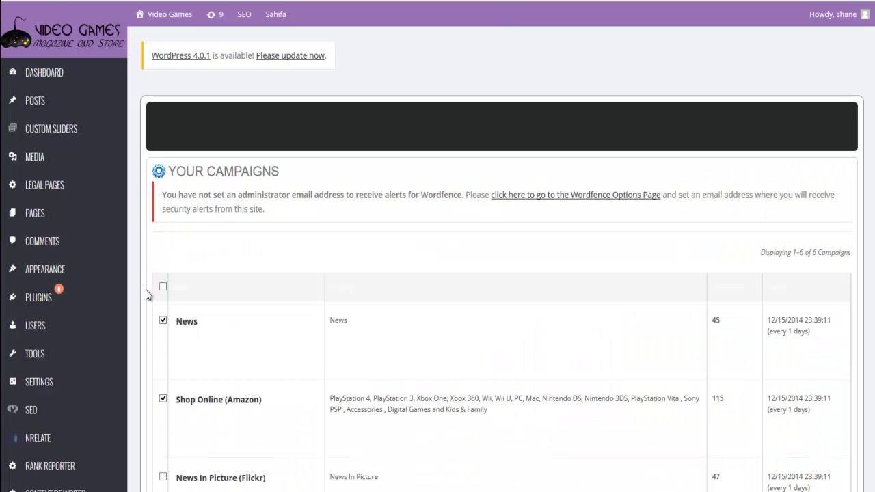
pyautogui.scroll(-3, 146, 294)
pyautogui.scroll(-3, 146, 293)
# - Review the Header Settings tab showing the Video Games Magazine and Store image logo
pyautogui.scroll(-2, 147, 294)
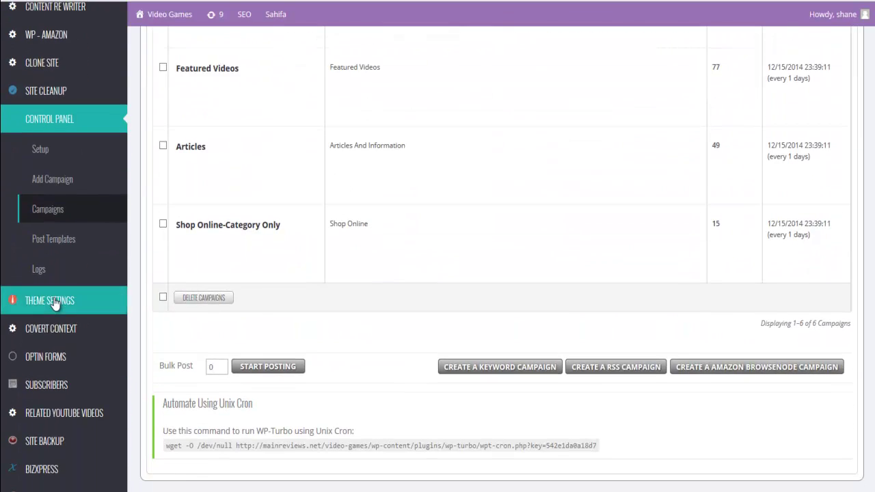
pyautogui.moveTo(38, 297)
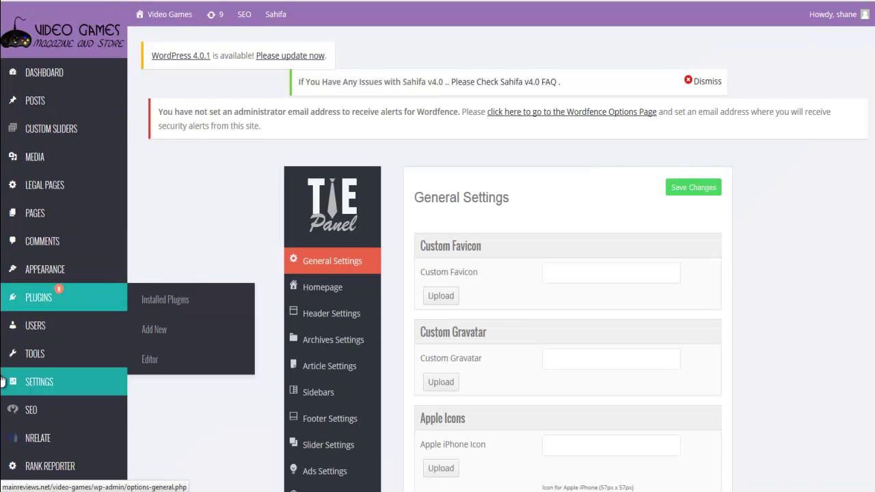
pyautogui.click(332, 315)
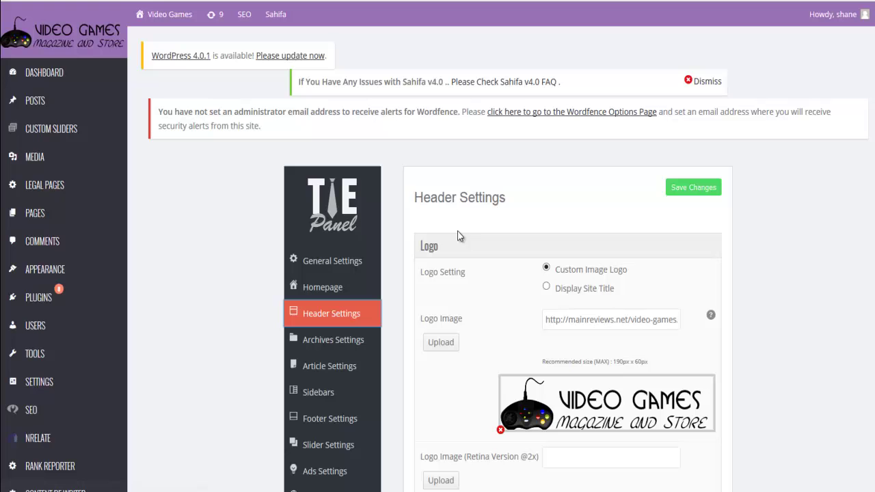
pyautogui.scroll(-1, 494, 342)
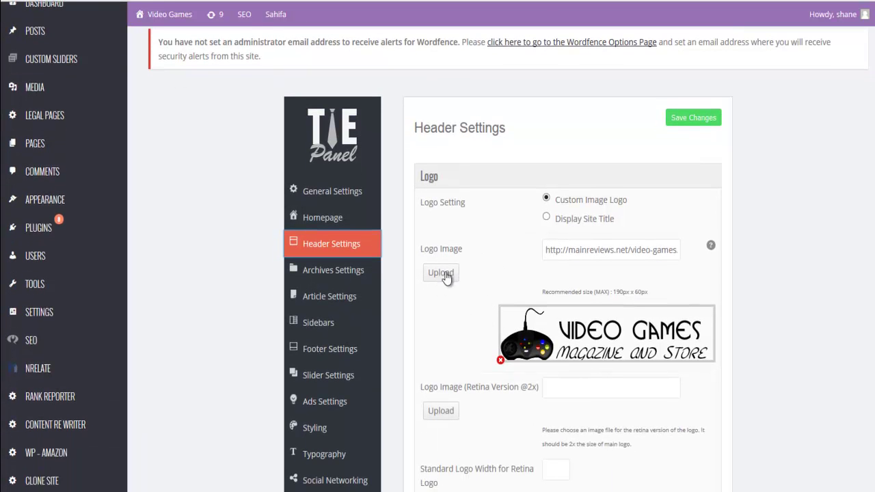
pyautogui.scroll(-1, 450, 328)
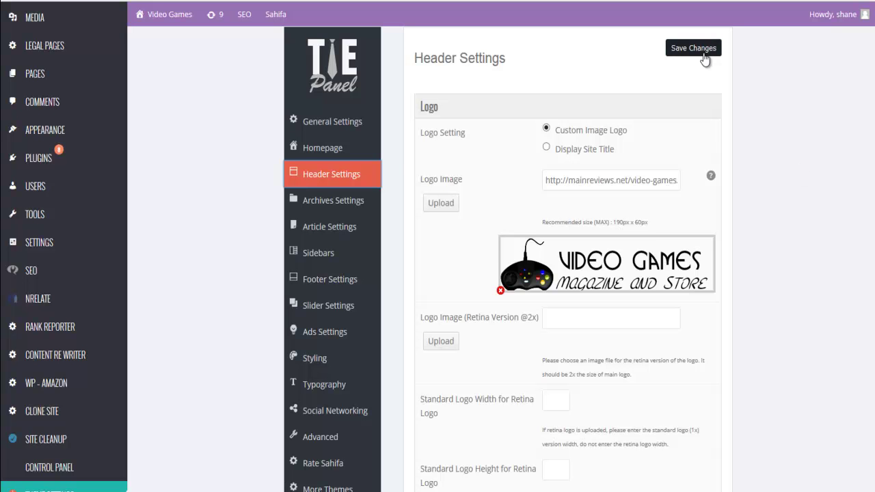
pyautogui.scroll(-1, 706, 59)
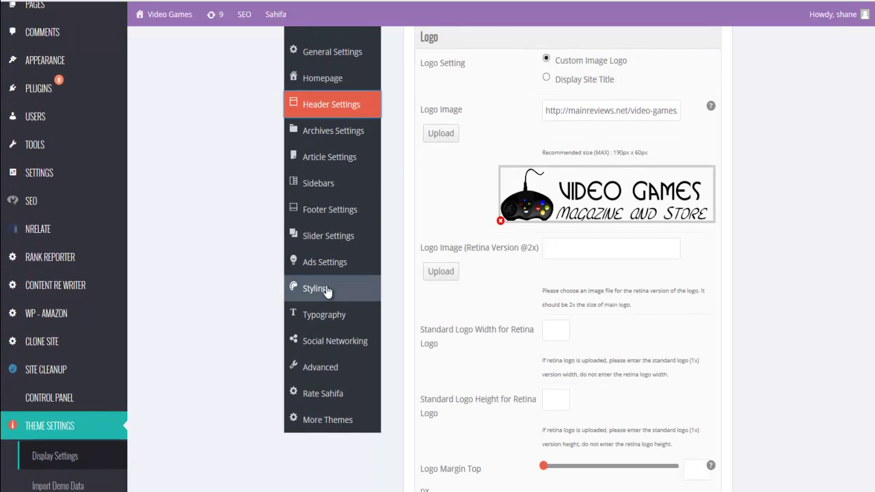
# - Browse the Styling tab's Theme Color, spaceship background image and body link colour settings
pyautogui.click(317, 292)
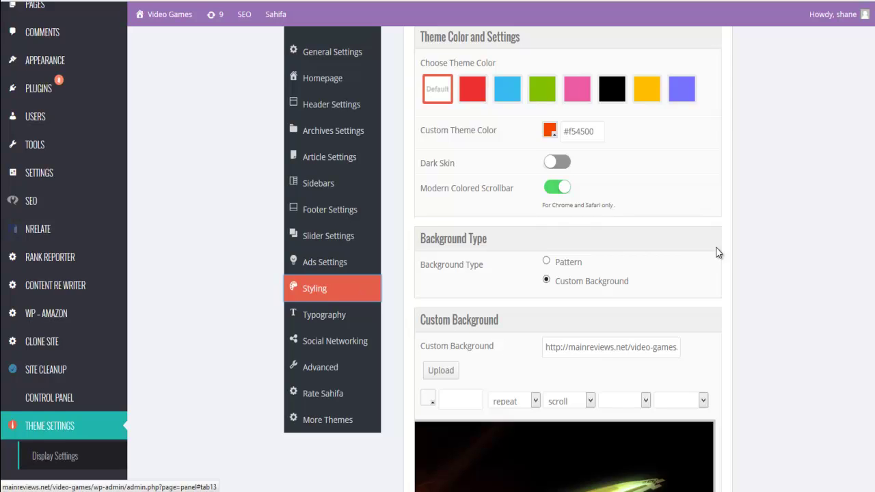
pyautogui.scroll(-3, 728, 276)
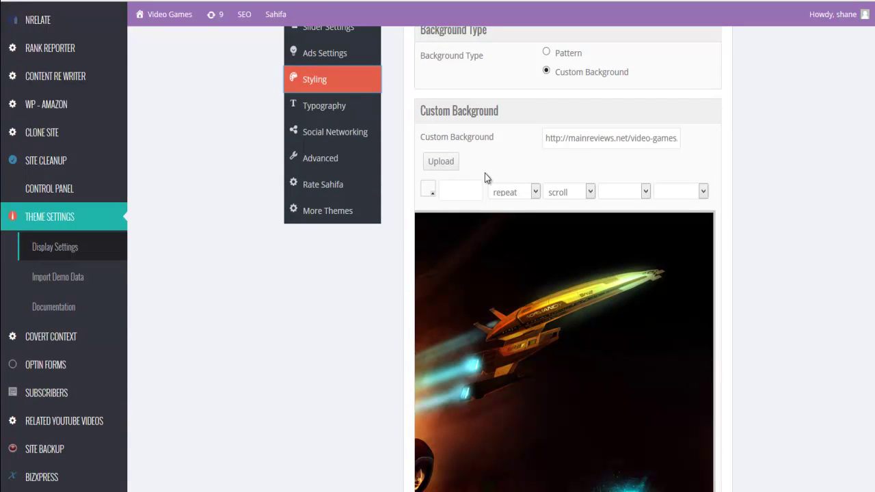
pyautogui.scroll(3, 540, 205)
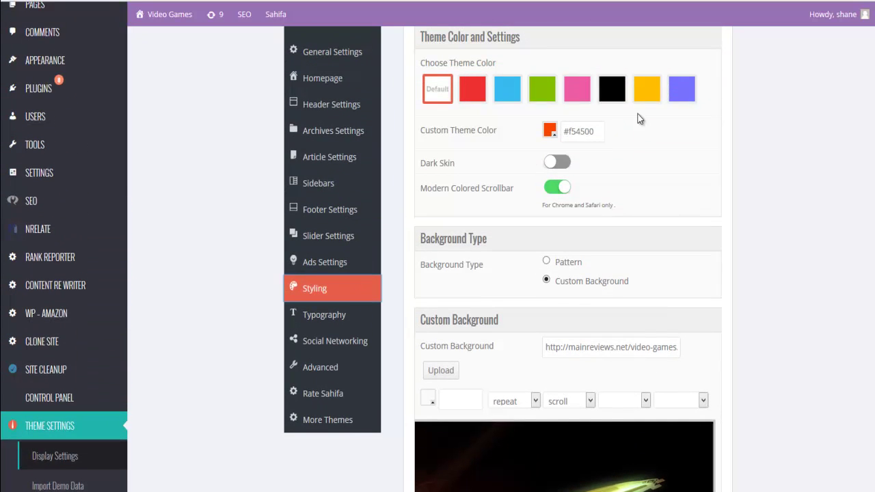
pyautogui.scroll(-2, 509, 194)
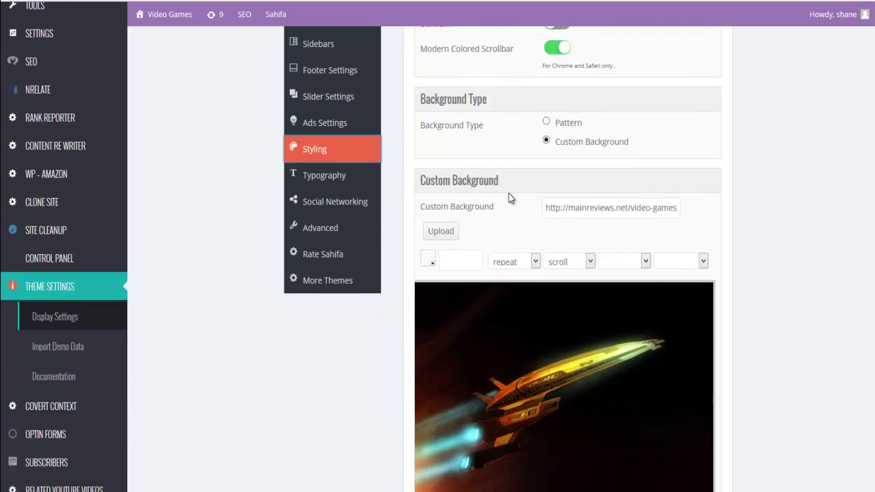
pyautogui.scroll(-2, 509, 193)
pyautogui.scroll(-3, 507, 192)
pyautogui.scroll(-3, 508, 198)
pyautogui.scroll(-3, 510, 197)
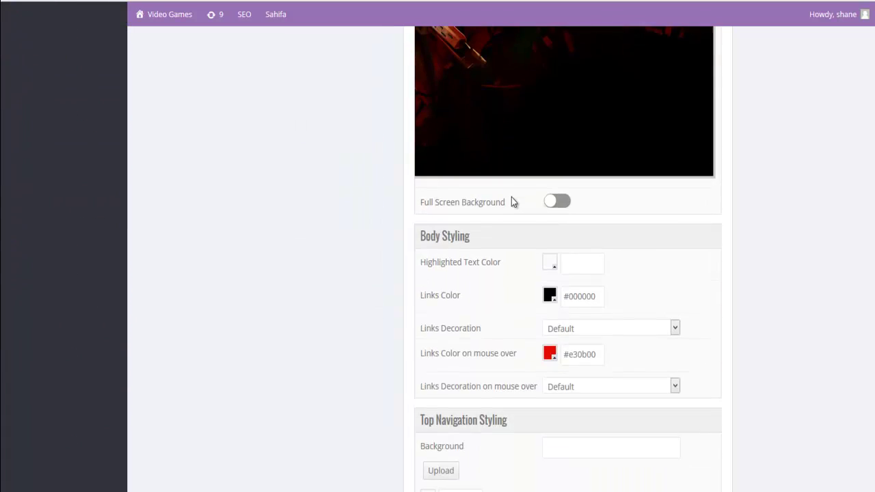
pyautogui.scroll(-3, 511, 199)
pyautogui.scroll(2, 519, 219)
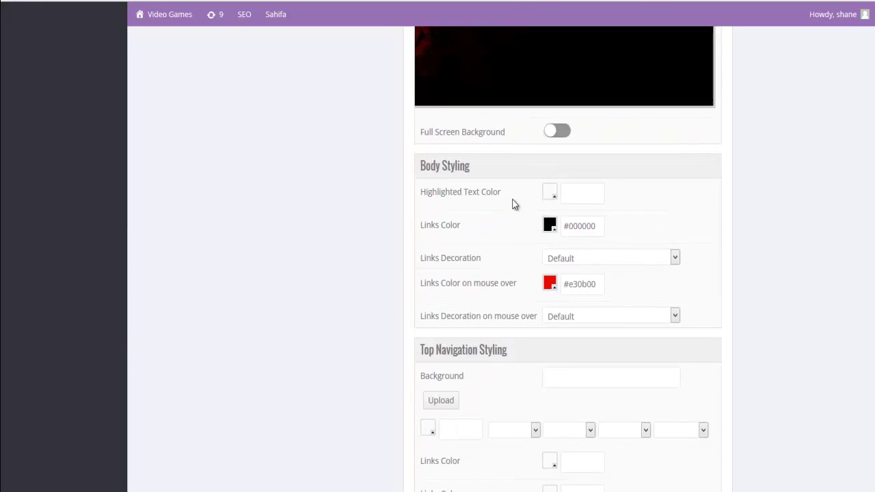